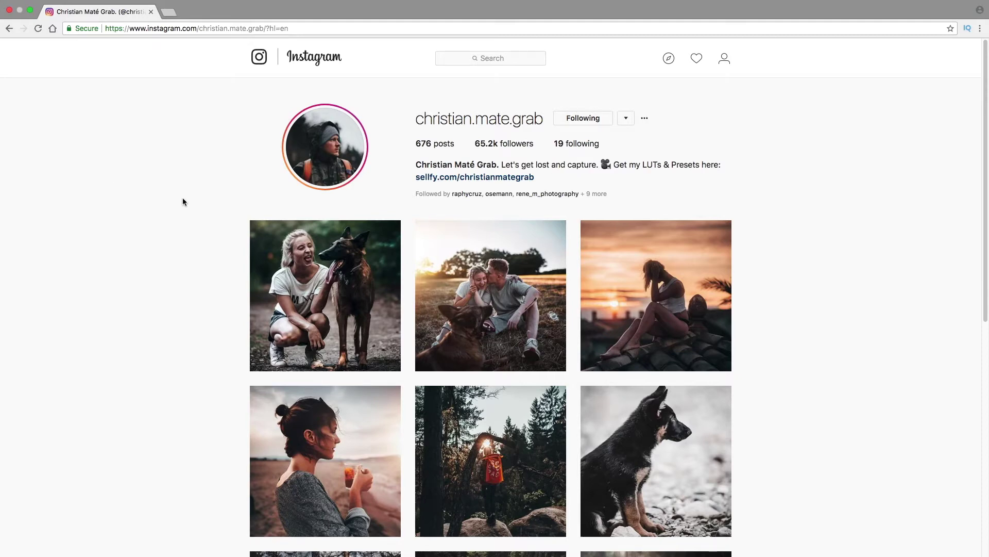
Browse the photo grids of the two Instagram profiles to examine their editing styles
scroll(182, 202, down, 15)
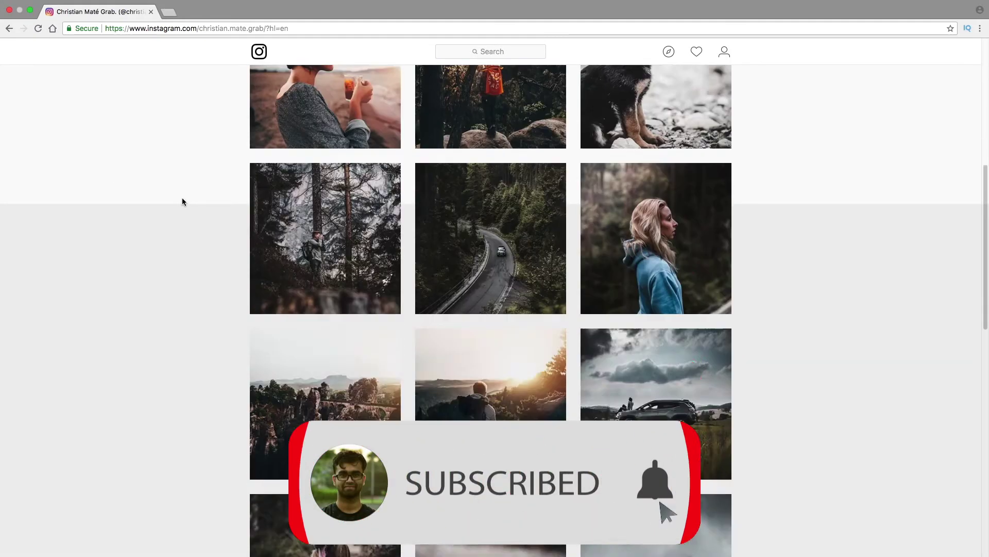
scroll(182, 201, down, 10)
scroll(182, 201, up, 10)
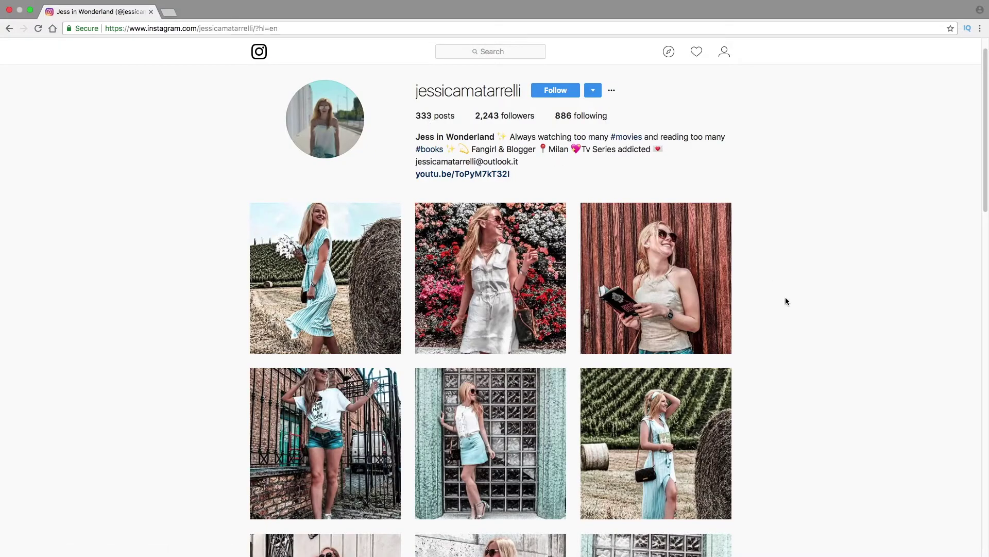
scroll(787, 318, down, 1)
scroll(787, 323, down, 10)
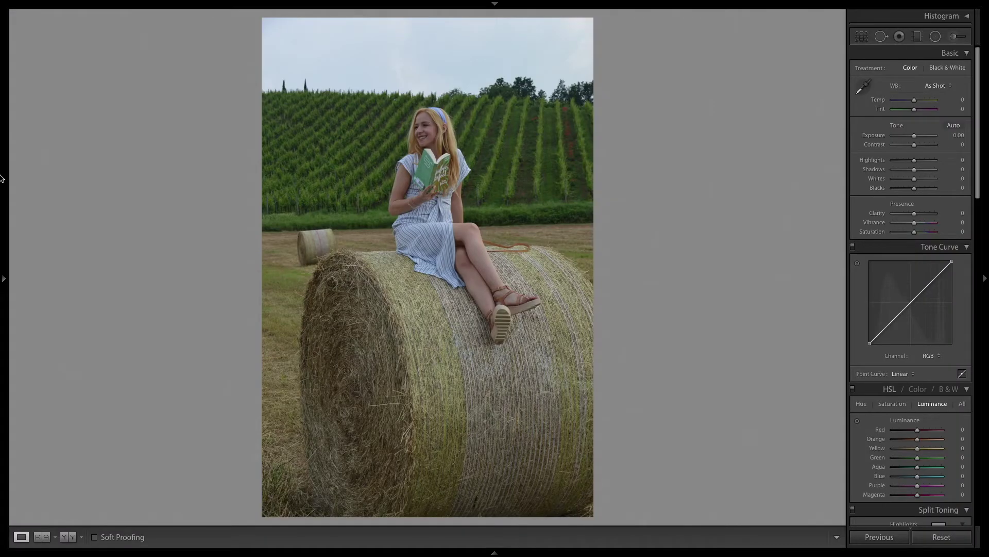
Switch to Lightroom and apply the N Curve user preset to the hay bale portrait
click(1, 179)
scroll(63, 281, down, 5)
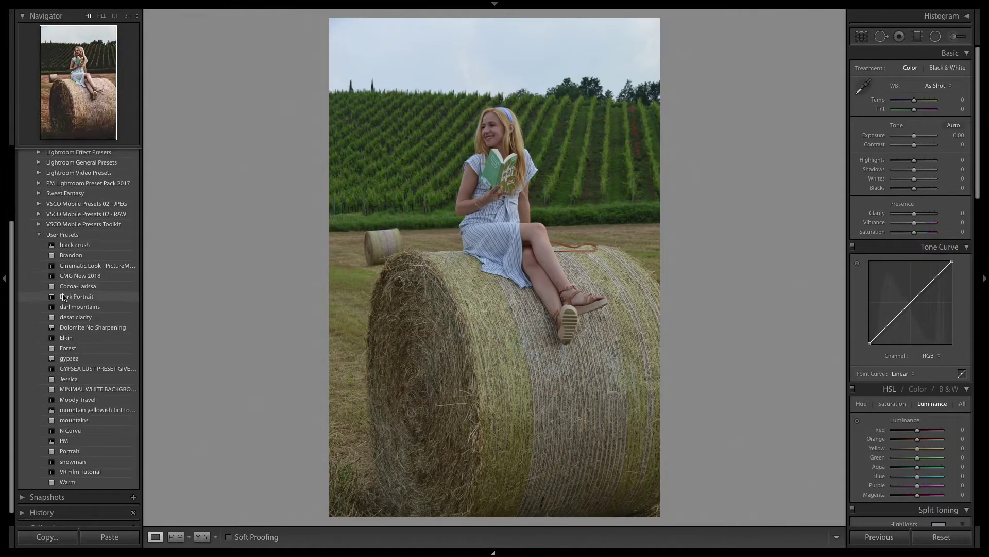
click(76, 430)
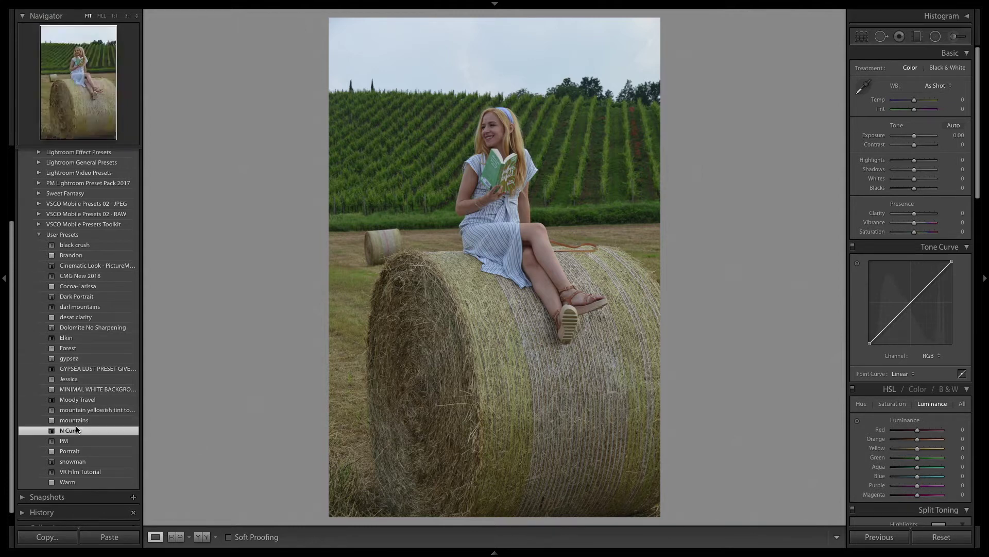
click(2, 339)
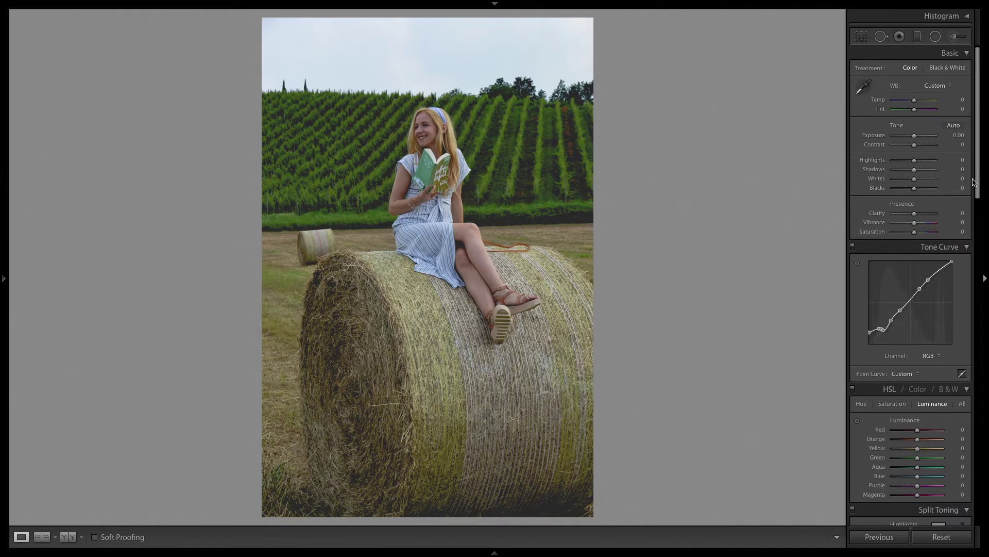
Set the white balance to Temp +9 and Tint -6
click(963, 100)
text(9)
key(Return)
click(963, 109)
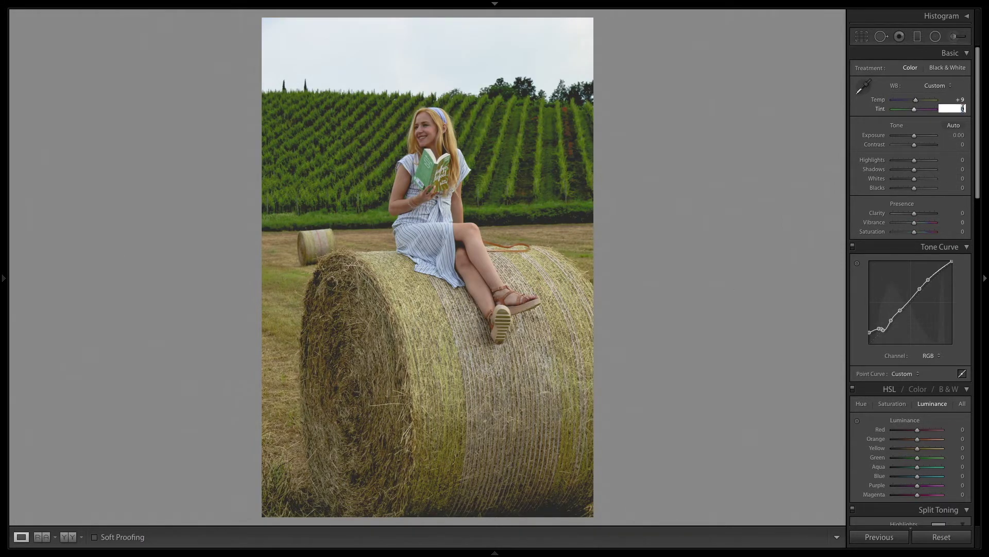
text(-6)
key(Return)
Set the photo's Exposure to -0.10 and Contrast to +25
click(955, 135)
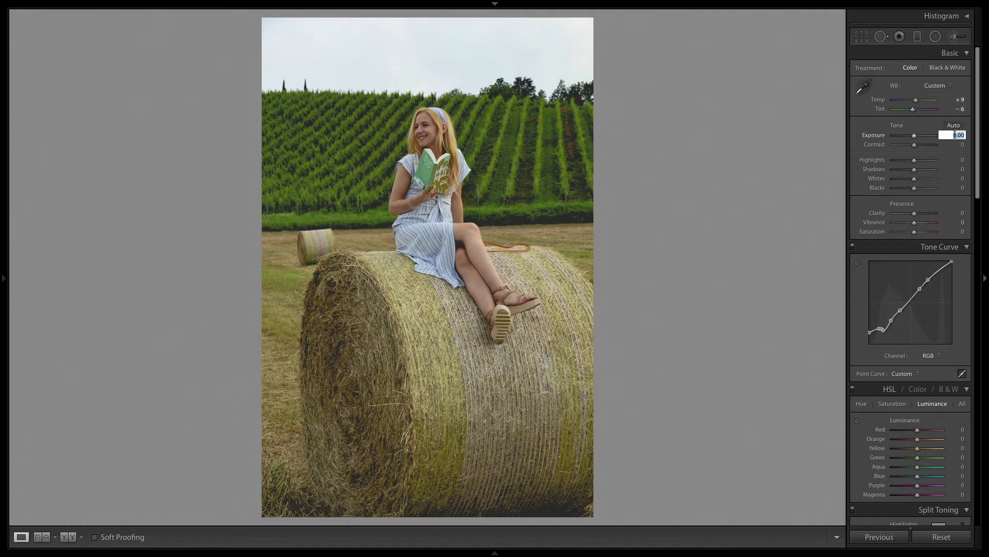
key(Return)
click(959, 145)
key(Return)
Set the tone values to Highlights -37, Shadows -77, Whites -24 and Blacks -67
click(959, 160)
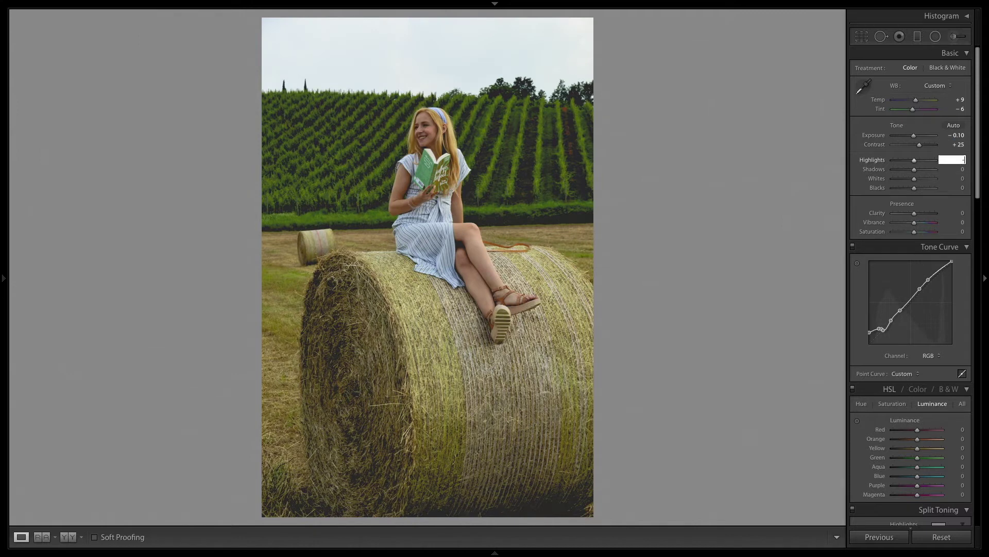
text(-37)
key(Return)
click(962, 169)
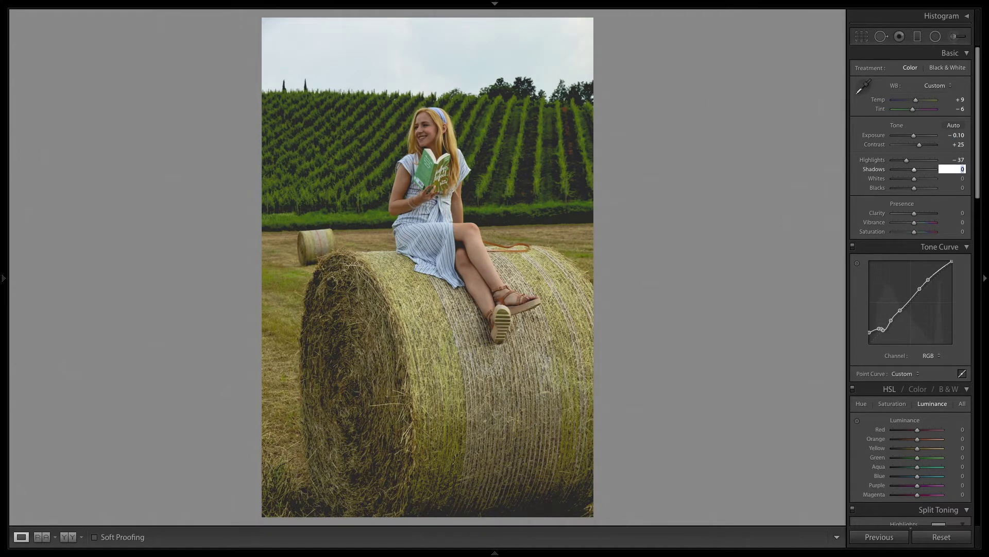
key(Return)
click(961, 179)
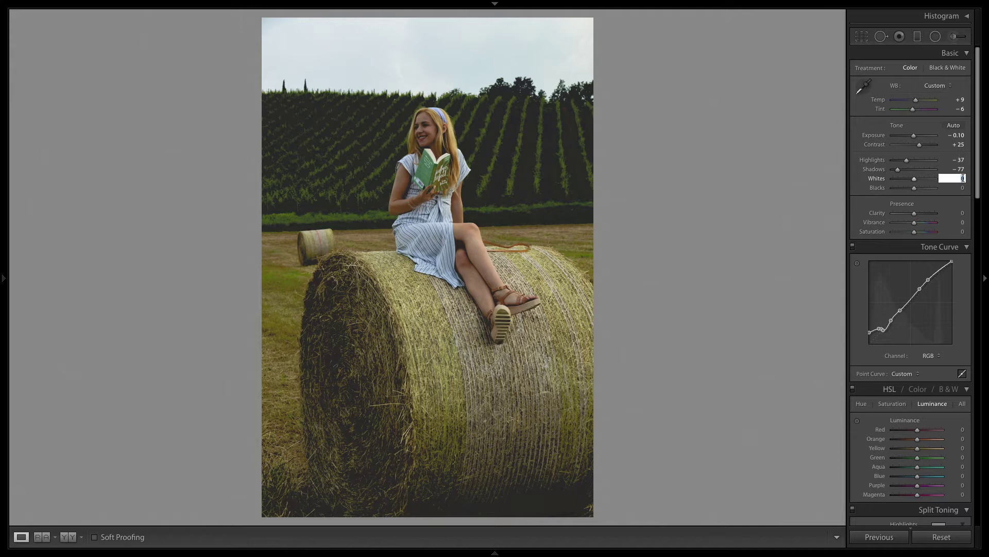
key(Return)
click(961, 188)
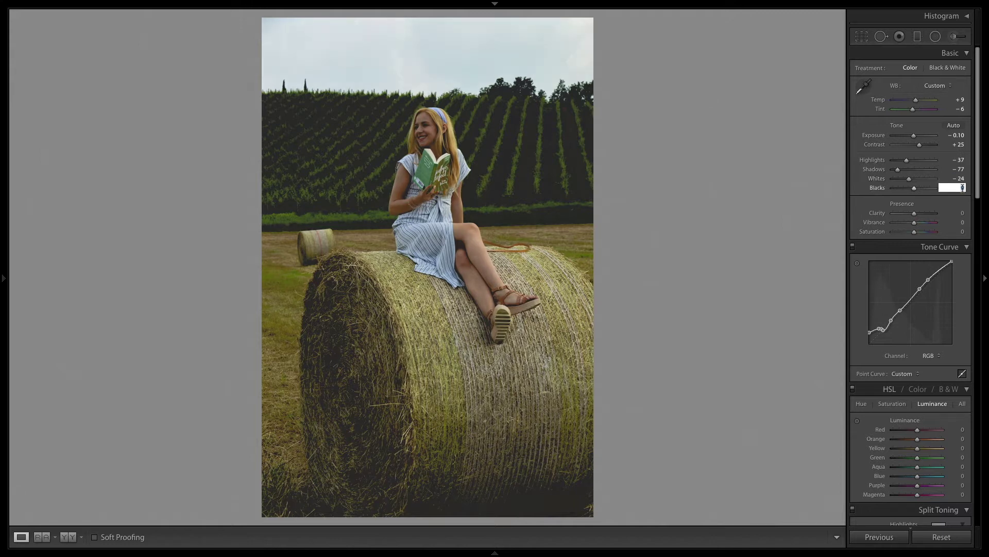
key(Return)
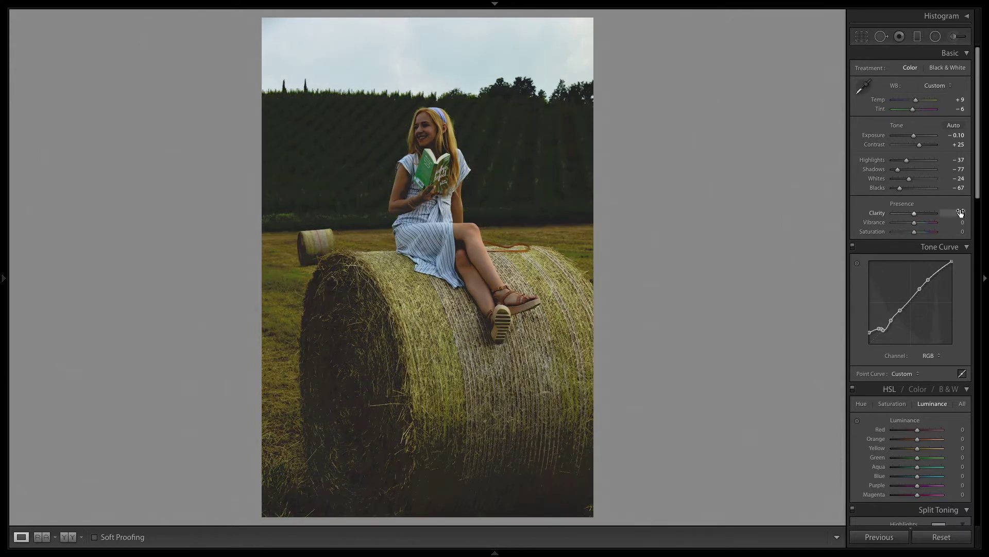
Set the photo's Clarity to +59 and overall Saturation to -24
text(59)
key(Return)
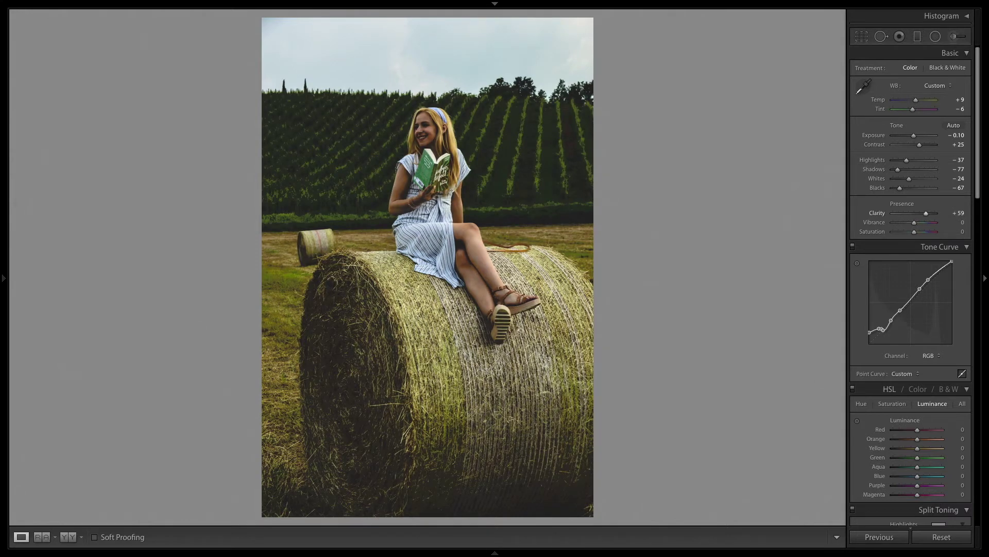
click(962, 231)
text(-24)
key(Return)
Shift the HSL hues, setting Yellow to -69 and Green to -31
scroll(858, 359, down, 3)
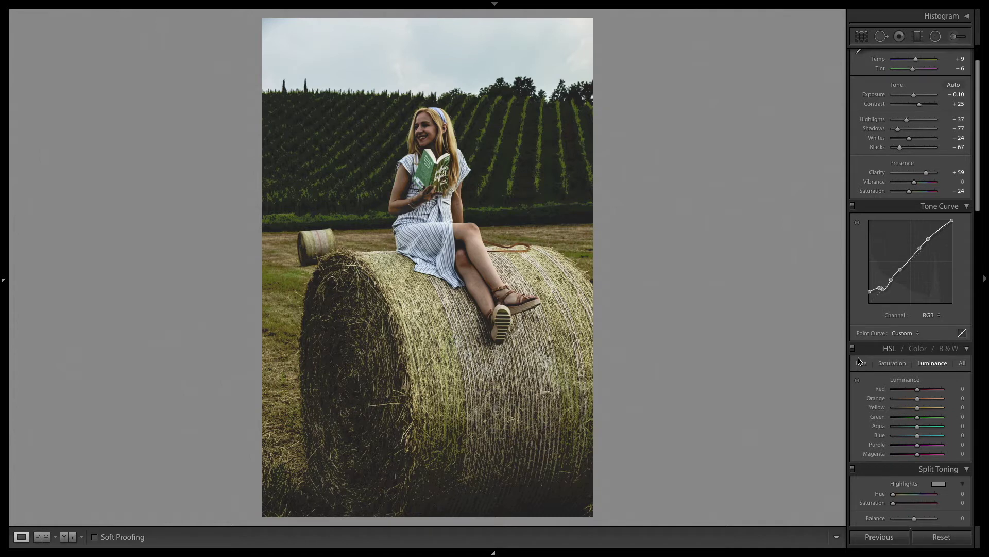
click(863, 364)
scroll(866, 367, down, 3)
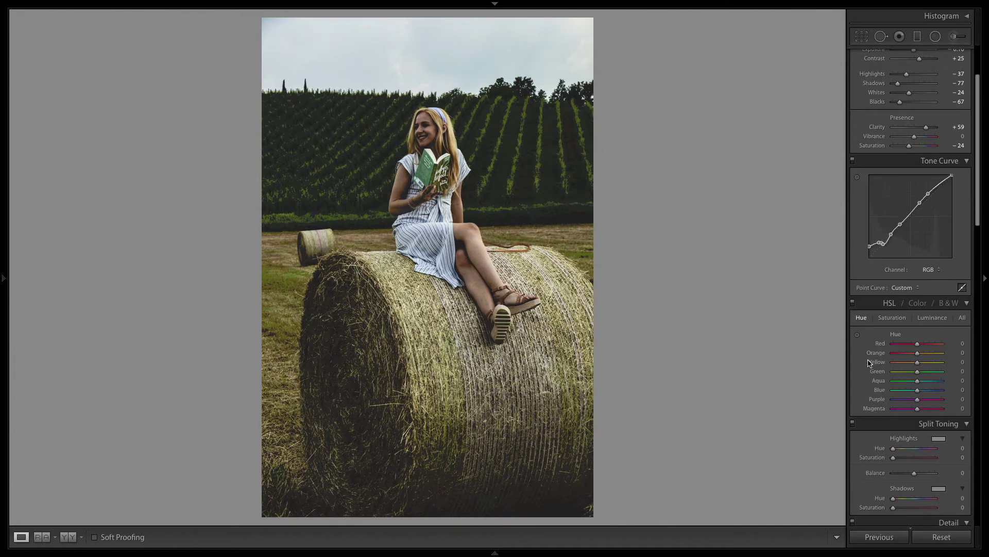
click(962, 370)
click(962, 362)
text(-69)
key(Return)
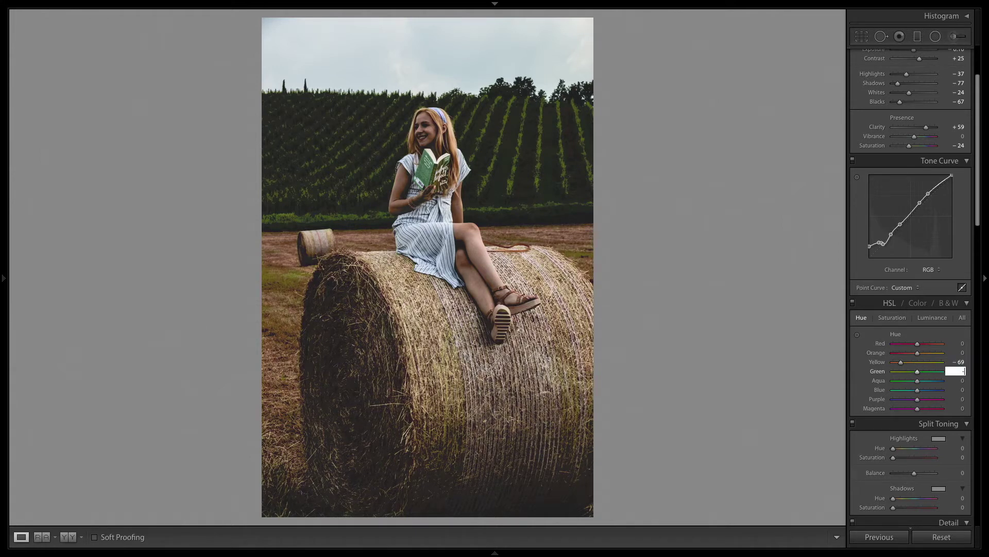
click(961, 390)
Reduce the HSL color saturation, setting Green to -68 and Aqua to -71
click(892, 318)
click(959, 371)
text(-68)
key(Return)
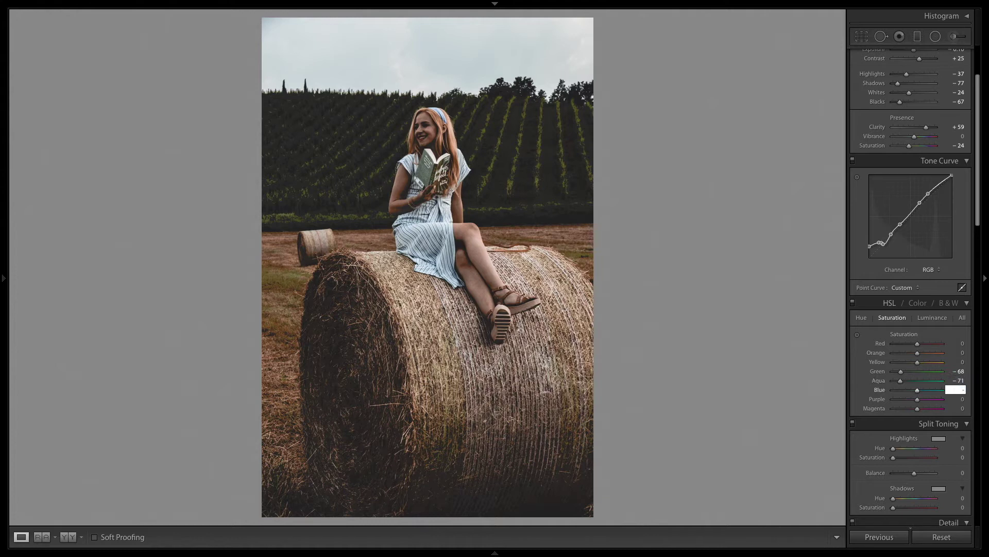
Raise the HSL luminance, setting Orange to +100, Yellow to +83, Green to +69 and Blue to +8
click(932, 317)
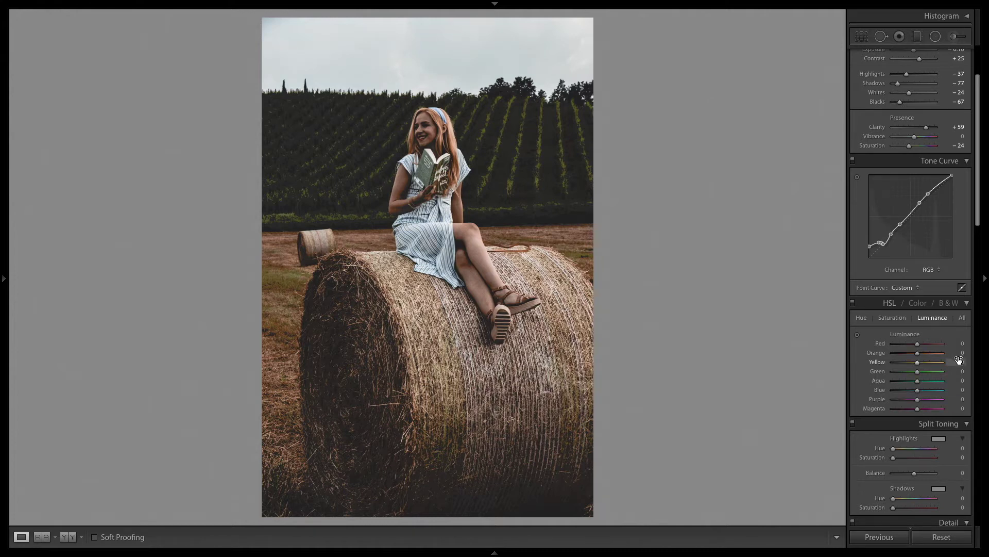
click(959, 351)
text(100)
key(Return)
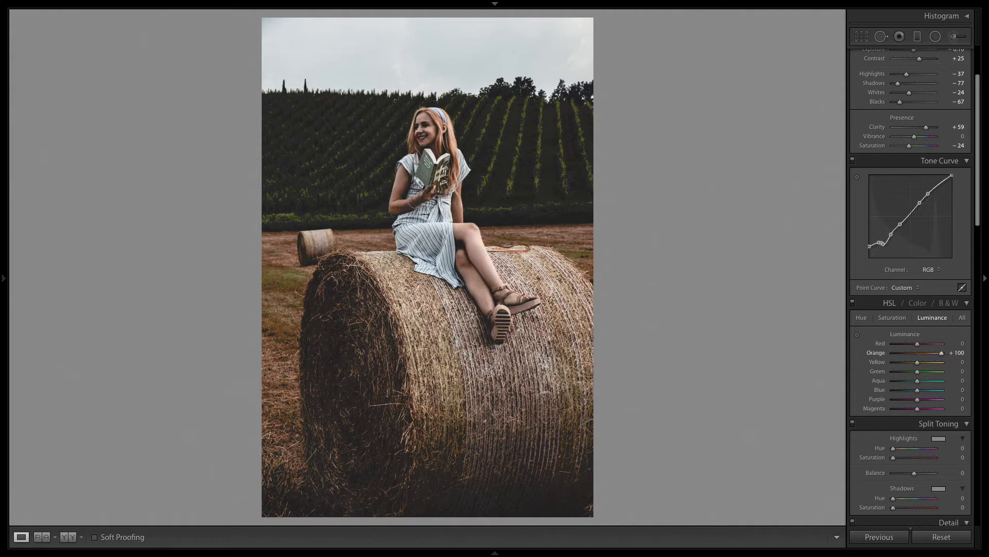
click(962, 362)
text(83)
key(Return)
click(962, 371)
text(69)
key(Return)
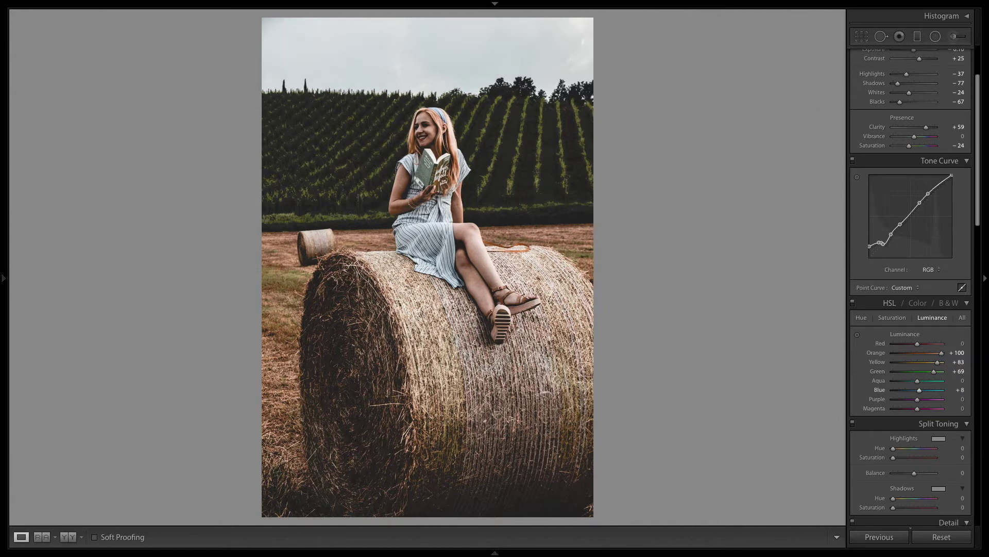
Sharpen the photo with Amount 63, Radius 1.3 and Detail 36
scroll(953, 394, down, 10)
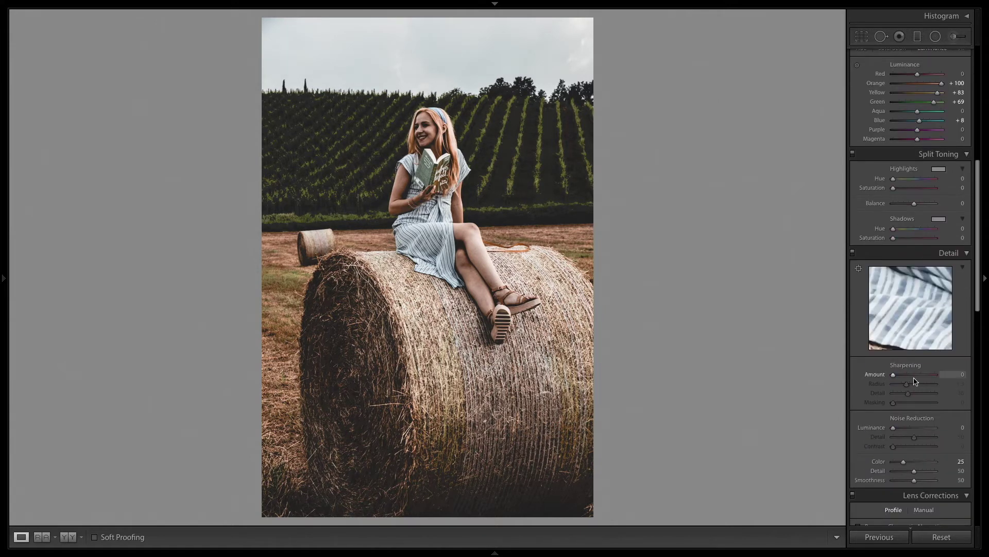
click(914, 376)
drag(911, 381, 911, 383)
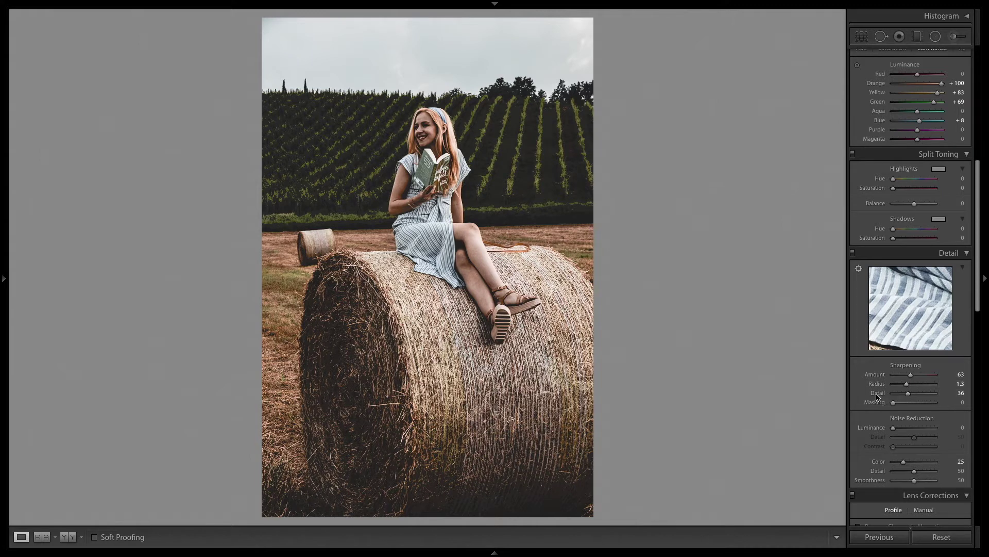
scroll(907, 309, down, 7)
click(905, 161)
click(897, 171)
Check the woman's face up close and crop the photo tighter around her and the hay bale
scroll(887, 196, up, 10)
click(414, 126)
drag(508, 123, 485, 250)
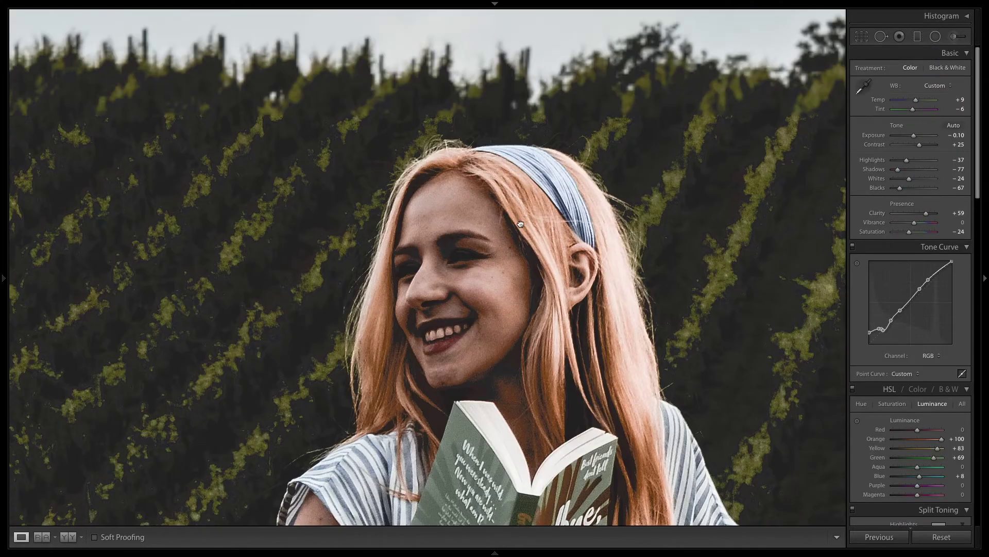
click(480, 187)
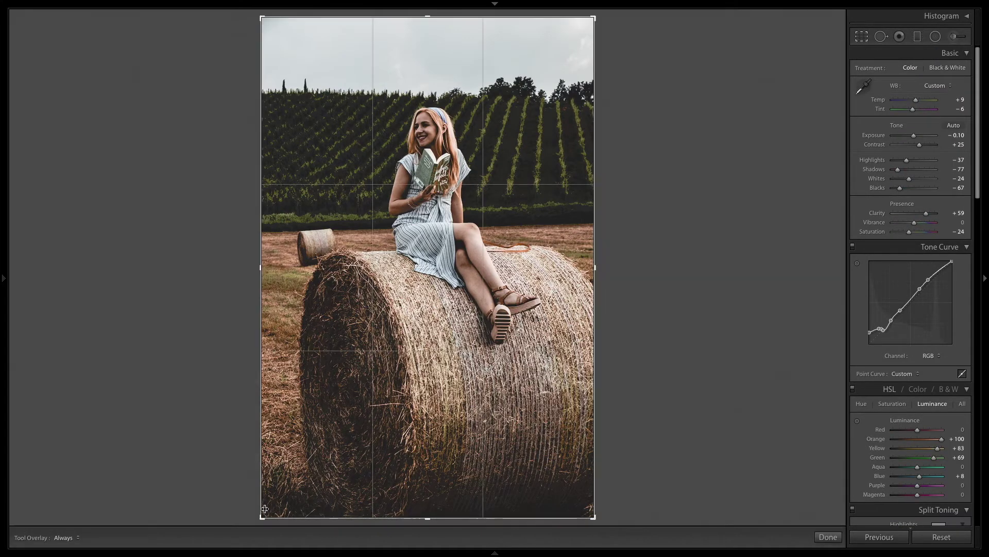
drag(262, 516, 252, 461)
drag(404, 300, 435, 287)
key(Return)
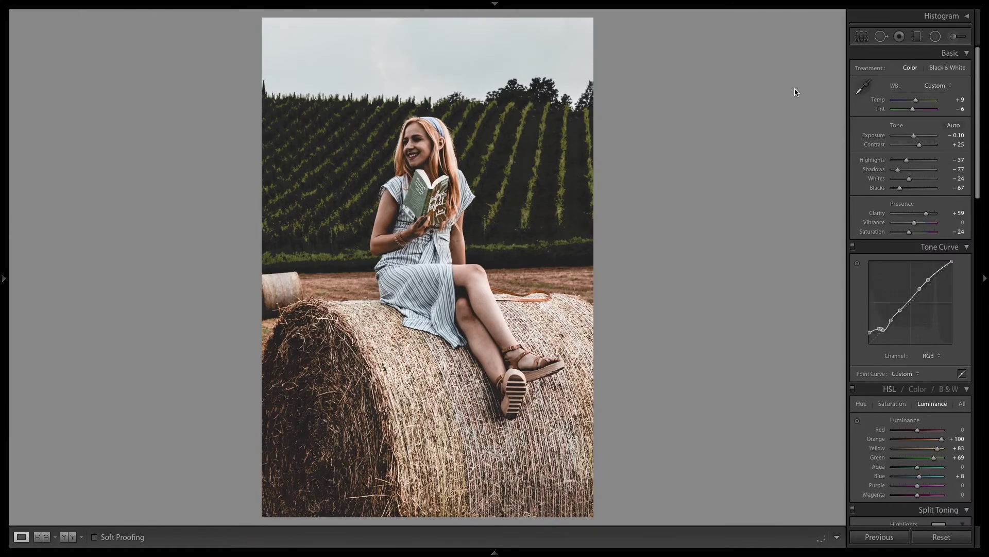
Paint a new Adjustment Brush mask over the lower part of the hay bale and show the mask overlay
click(953, 37)
scroll(335, 425, up, 3)
click(306, 443)
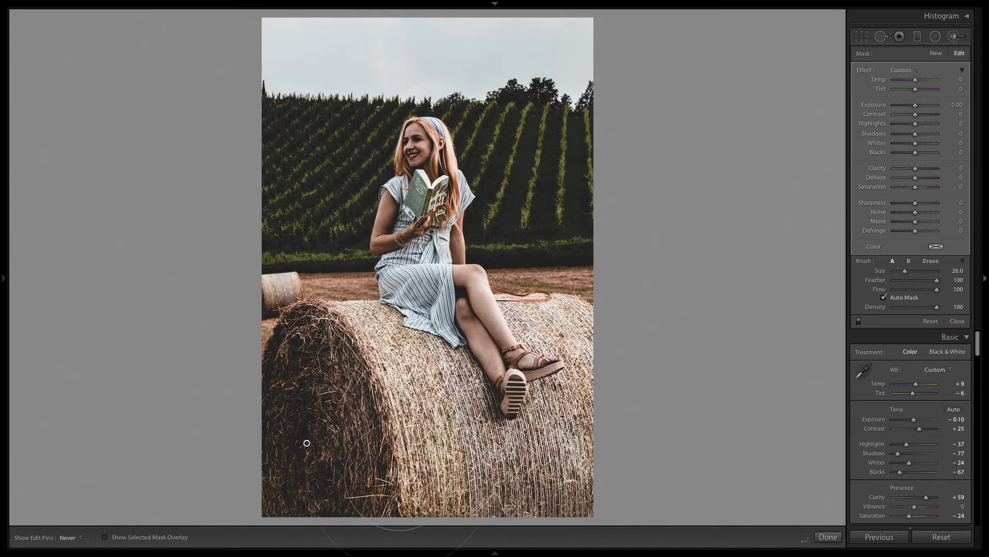
click(104, 537)
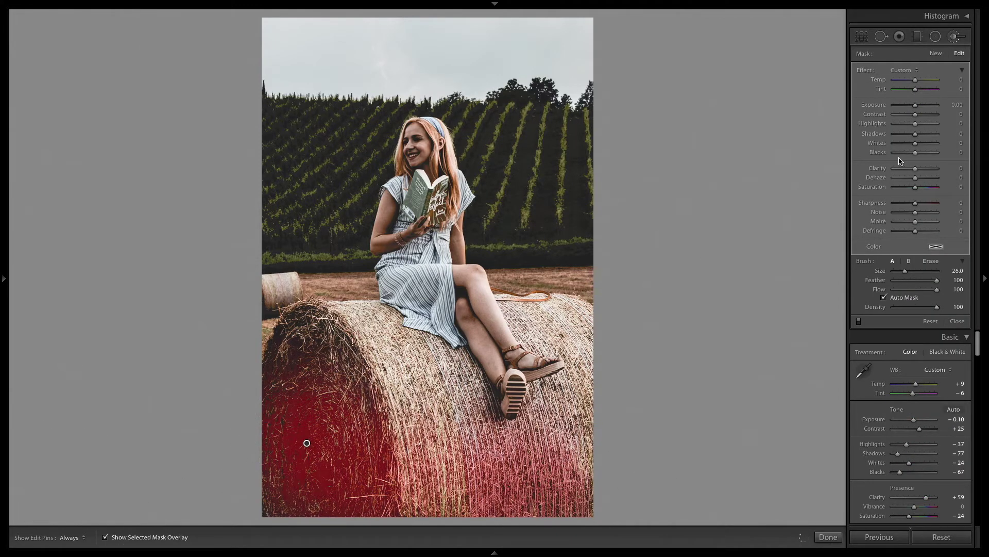
Disable Auto Mask, extend the mask over the hay bale's shaded end with a size 23 brush, and hide the overlay
scroll(293, 359, down, 5)
click(883, 298)
scroll(297, 335, up, 4)
mouse_move(297, 335)
mouse_down()
mouse_move(311, 381)
mouse_move(278, 411)
mouse_move(355, 490)
mouse_move(257, 498)
mouse_move(573, 518)
mouse_move(648, 474)
mouse_move(660, 438)
mouse_move(634, 384)
mouse_move(639, 291)
mouse_move(613, 290)
mouse_move(356, 494)
mouse_up()
drag(310, 379, 360, 389)
click(105, 536)
Darken the masked area with Exposure -1.13 and Blacks 23, and brush the effect across the bale's lower front
drag(915, 105, 909, 118)
drag(915, 153, 923, 176)
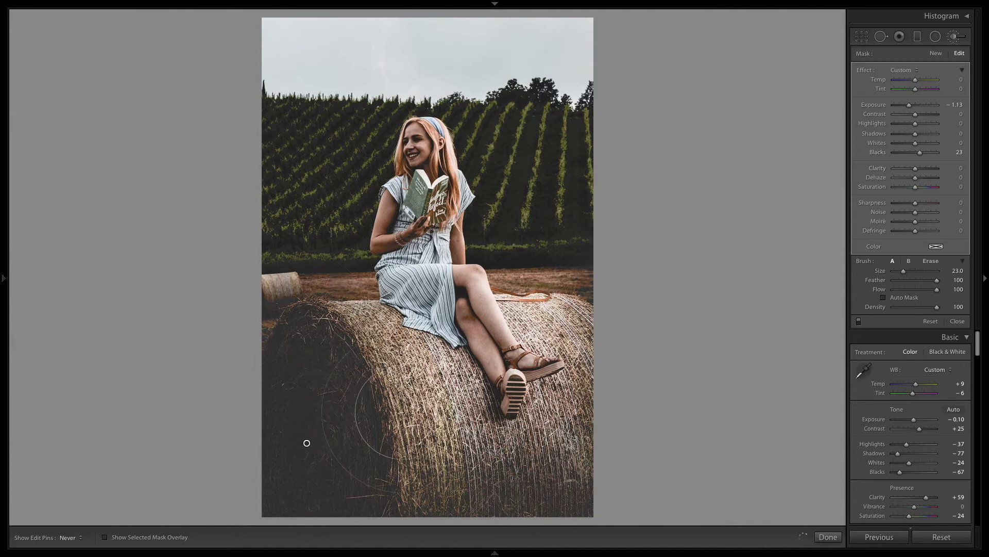
mouse_move(399, 429)
mouse_down()
mouse_move(432, 426)
mouse_move(519, 467)
mouse_up()
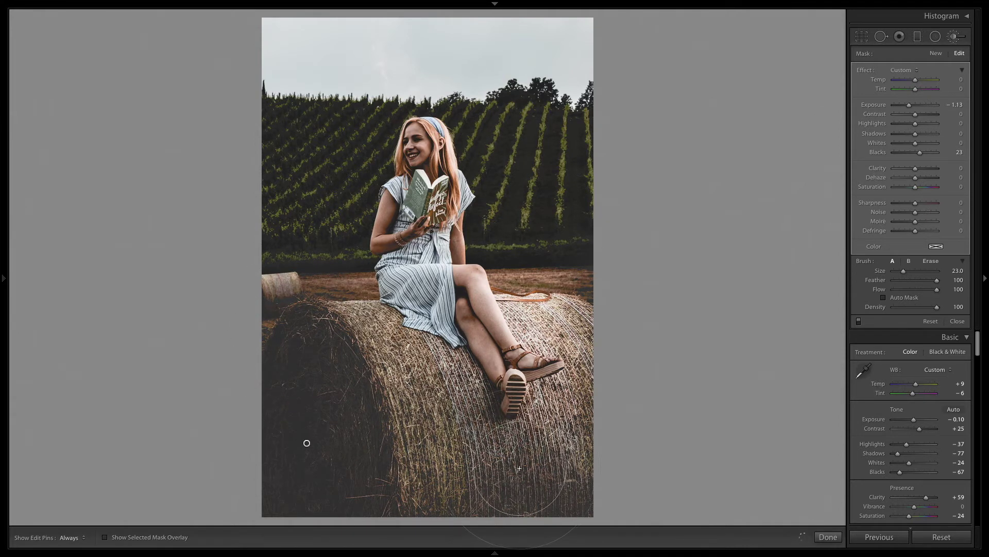
Undo the last brush strokes and finish the hay bale mask
key(ctrl+z)
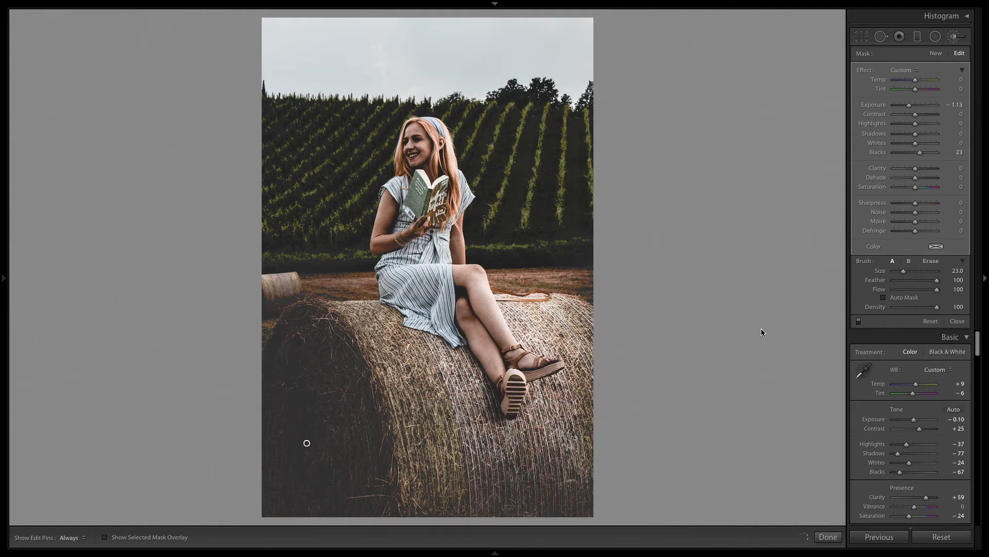
key(ctrl+z)
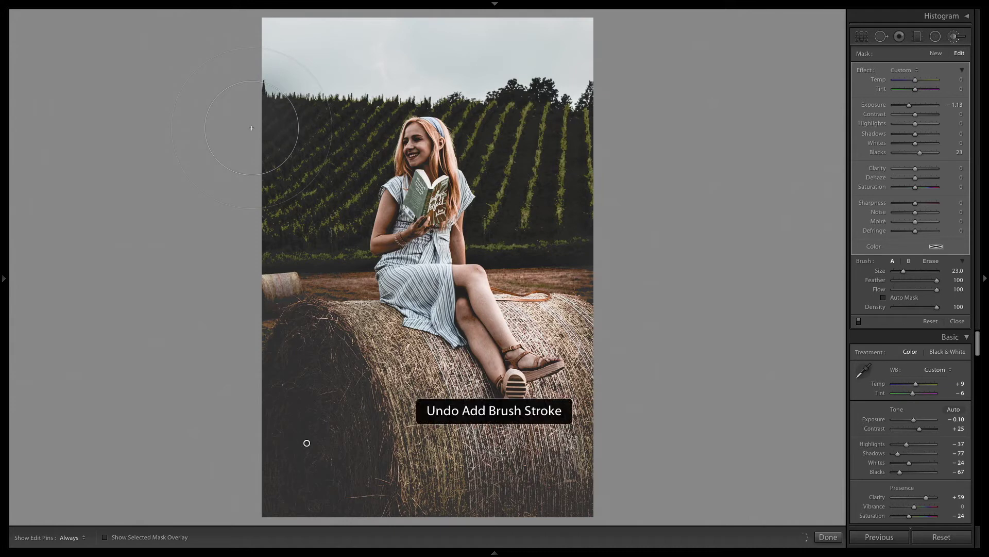
click(828, 536)
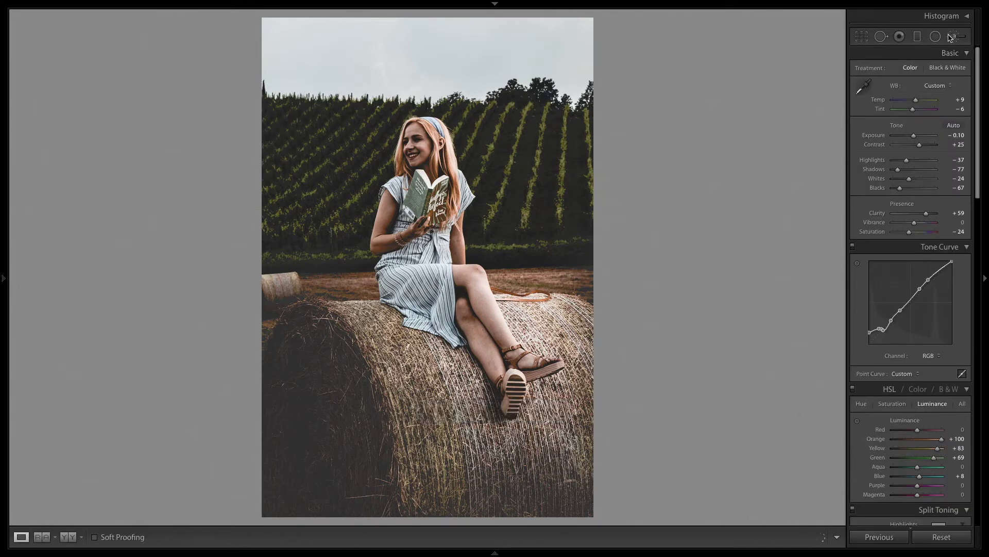
Start a new Adjustment Brush mask on the woman's cheek with a size 21 brush and set its Exposure to 0.34
click(417, 145)
drag(446, 124, 425, 198)
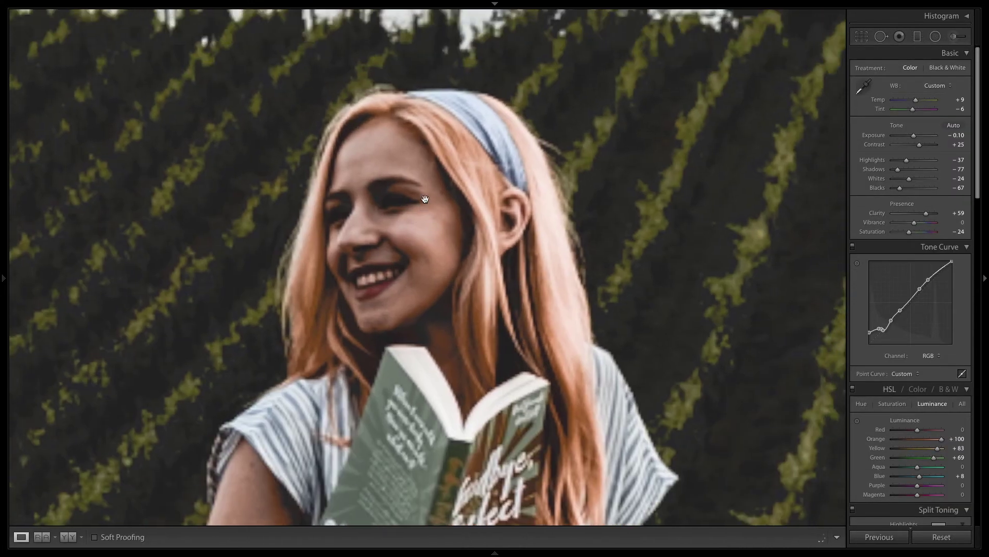
key(k)
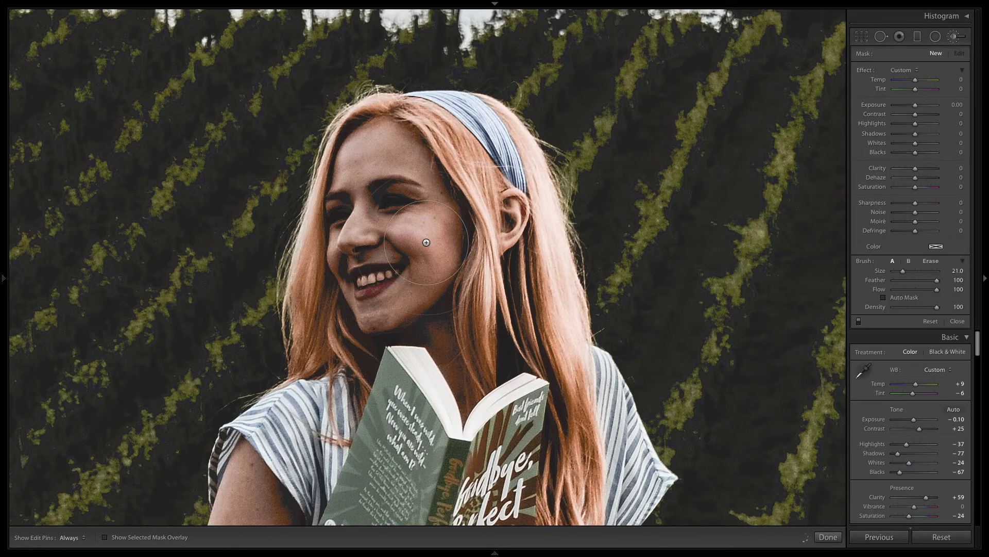
click(426, 252)
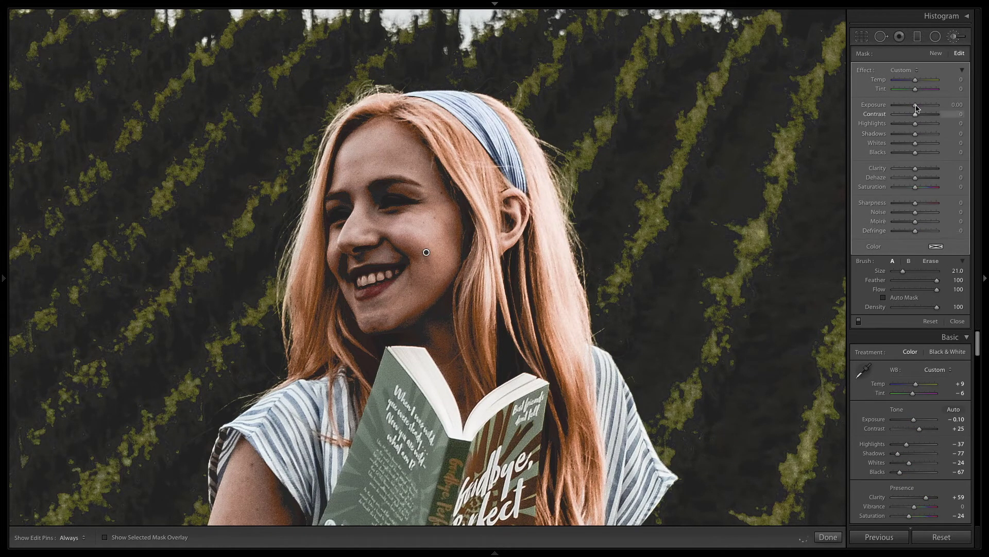
drag(916, 108, 918, 110)
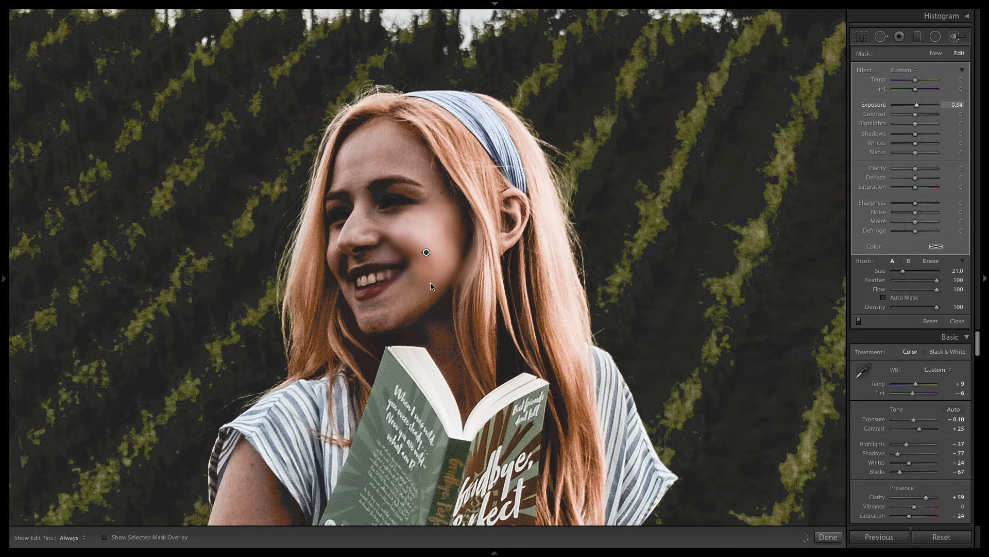
Brush the brightening over the rest of the face with Auto Mask enabled and a size 12 brush, and finish the mask
scroll(683, 272, down, 4)
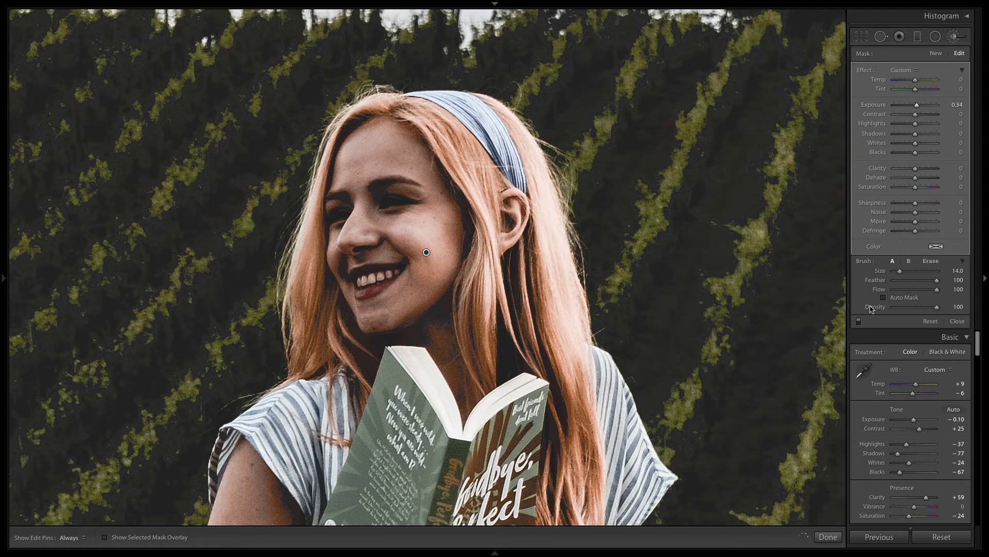
click(884, 298)
key(h)
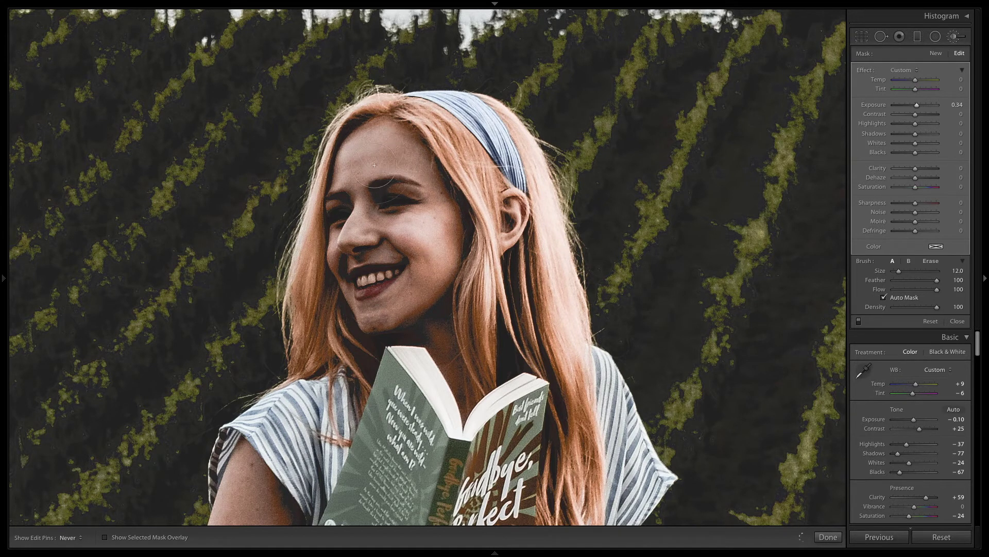
key(h)
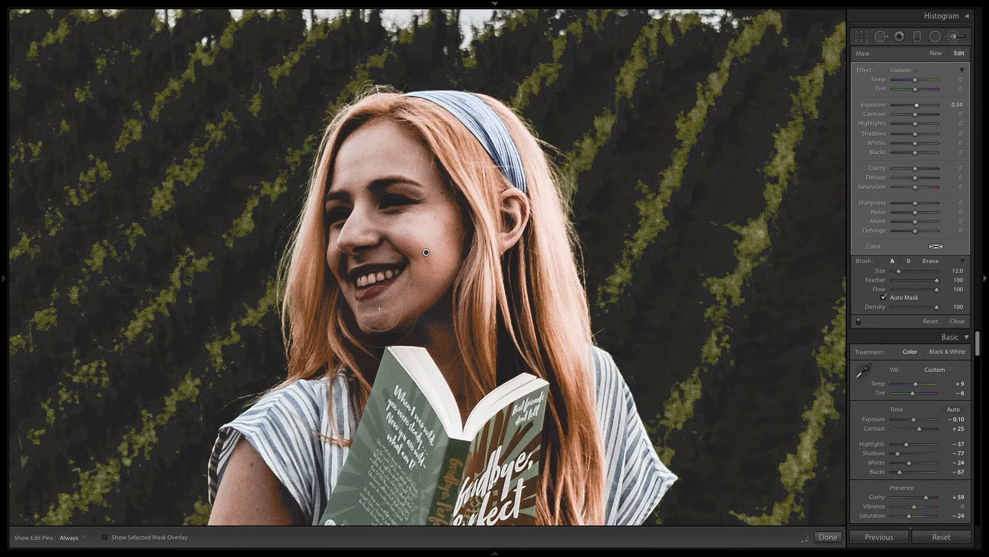
key(h)
key(h)
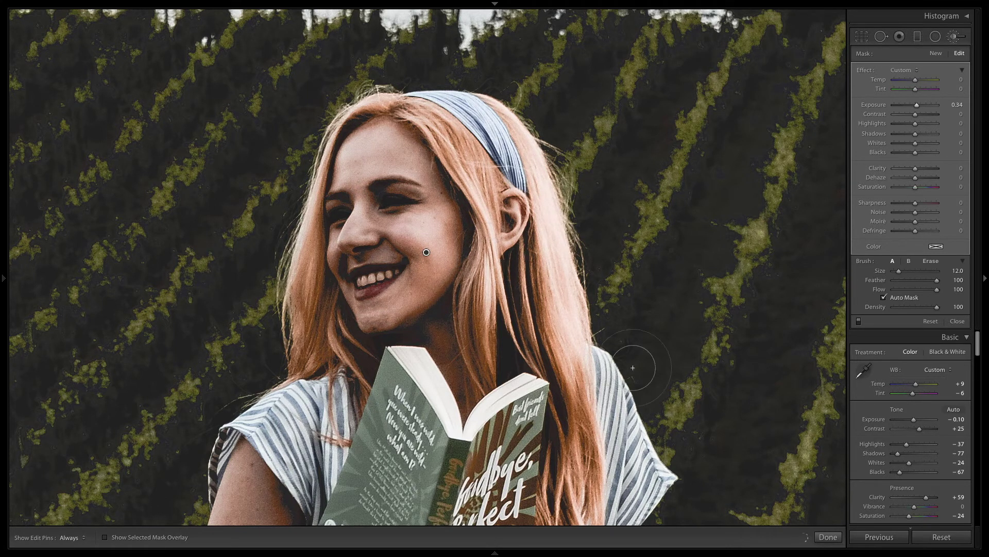
scroll(562, 370, up, 5)
scroll(460, 356, up, 2)
click(828, 536)
click(370, 328)
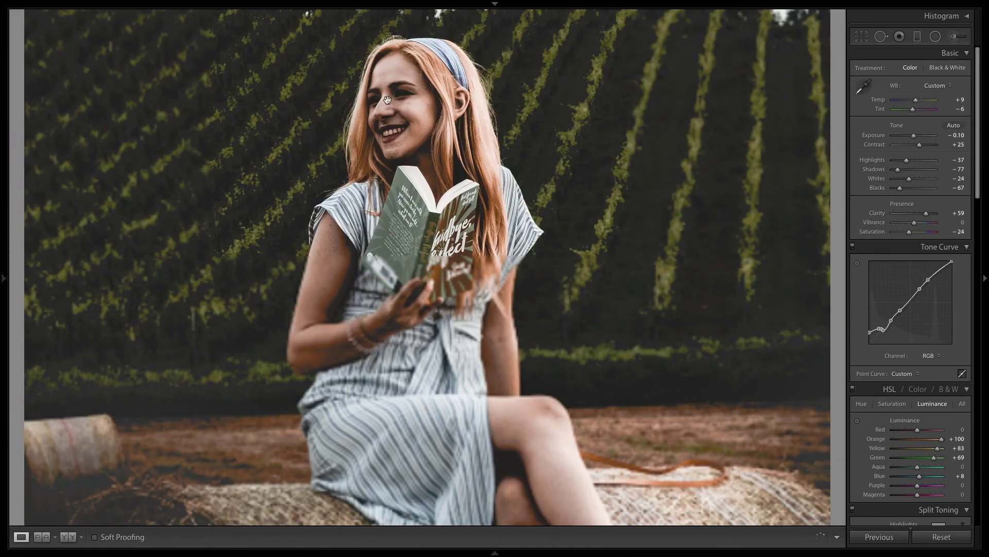
Reselect the face mask, reduce the brush size, extend the brightening onto the woman's arms, and finish the adjustment
drag(434, 193, 376, 179)
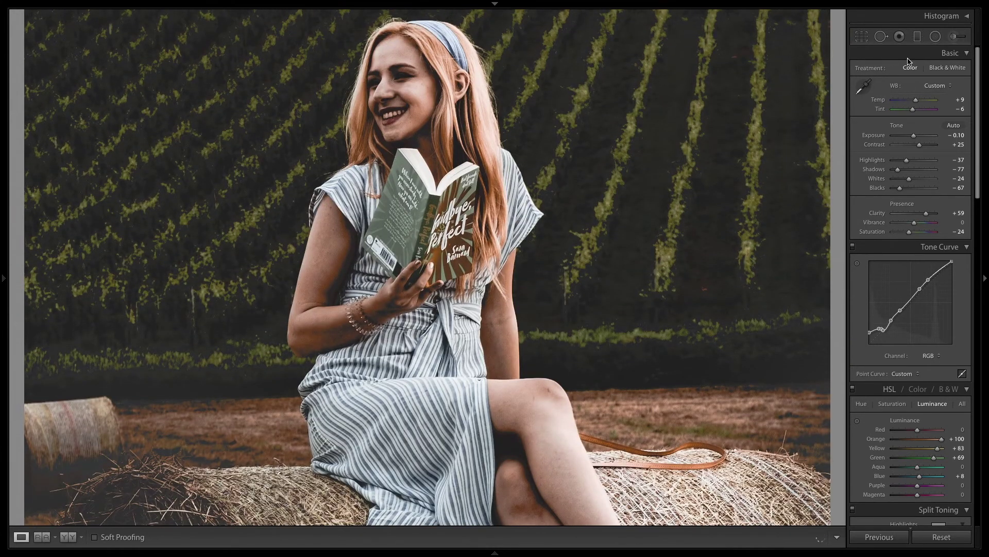
click(955, 36)
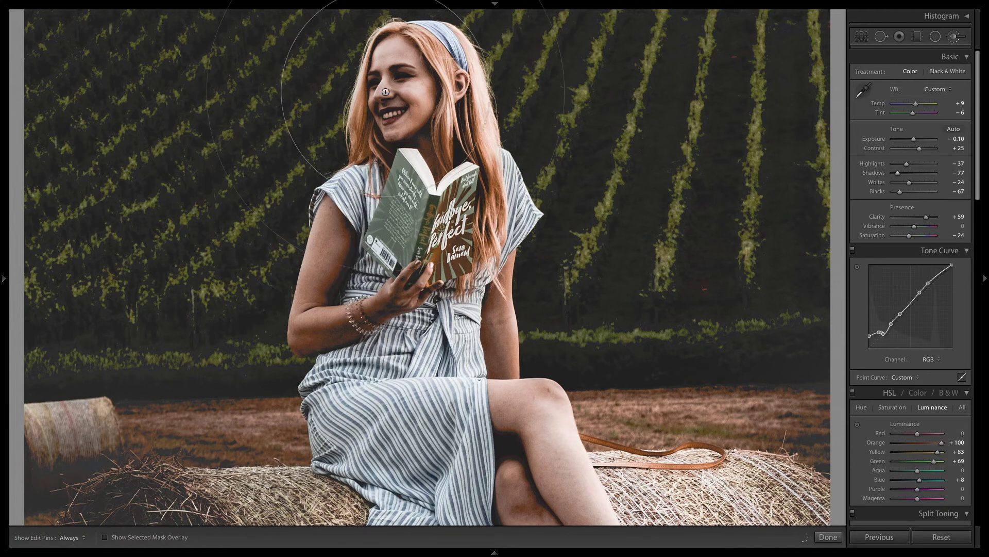
click(418, 103)
scroll(336, 232, down, 5)
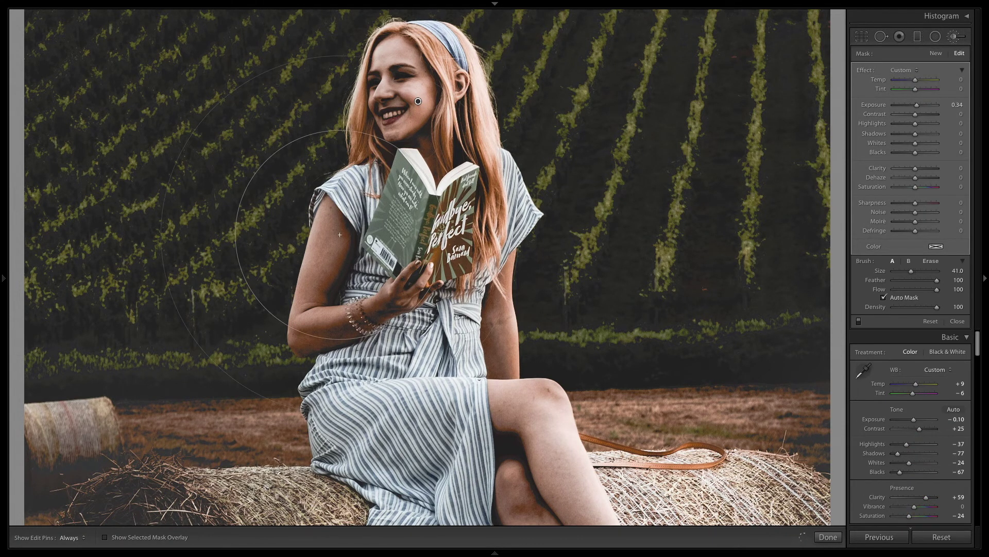
scroll(335, 232, down, 8)
key(z)
key(k)
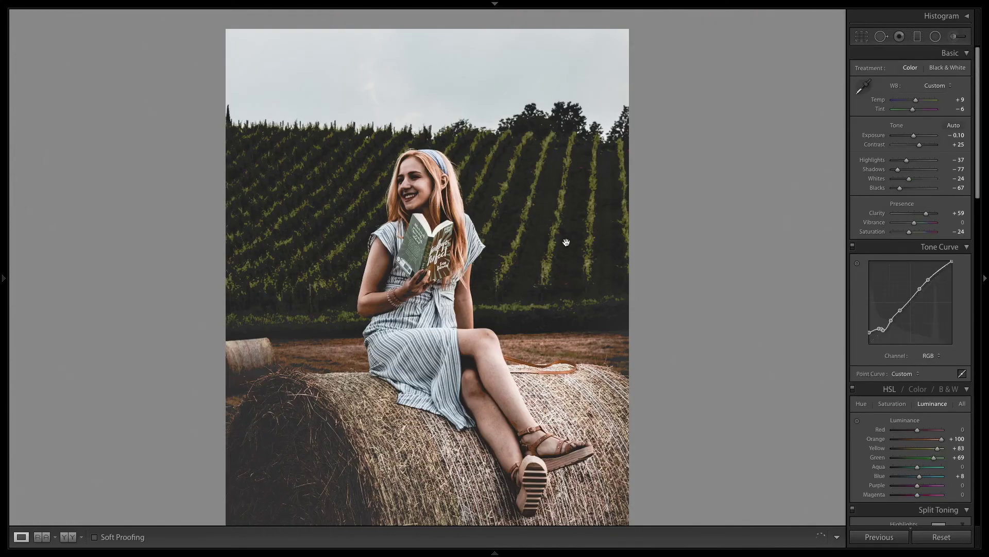
click(431, 263)
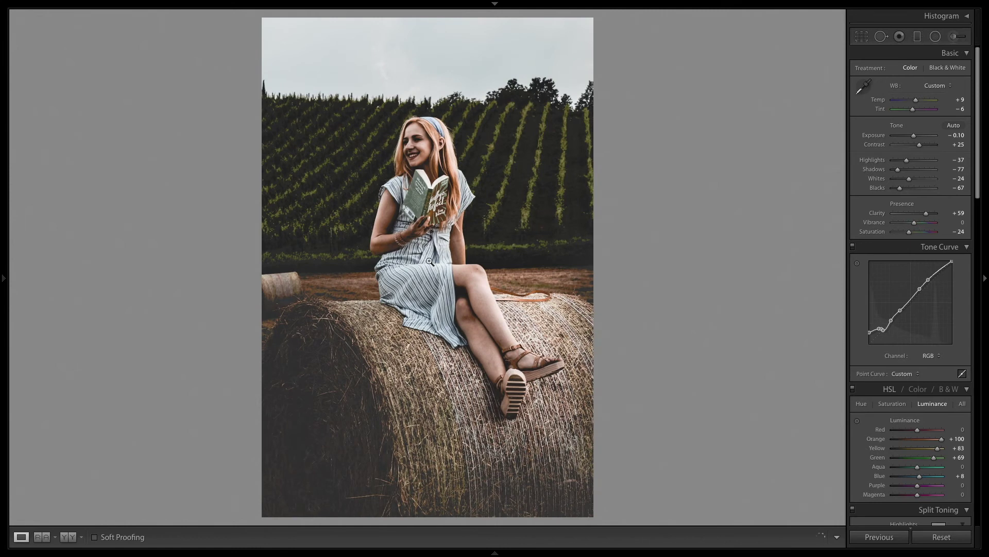
click(862, 404)
click(856, 421)
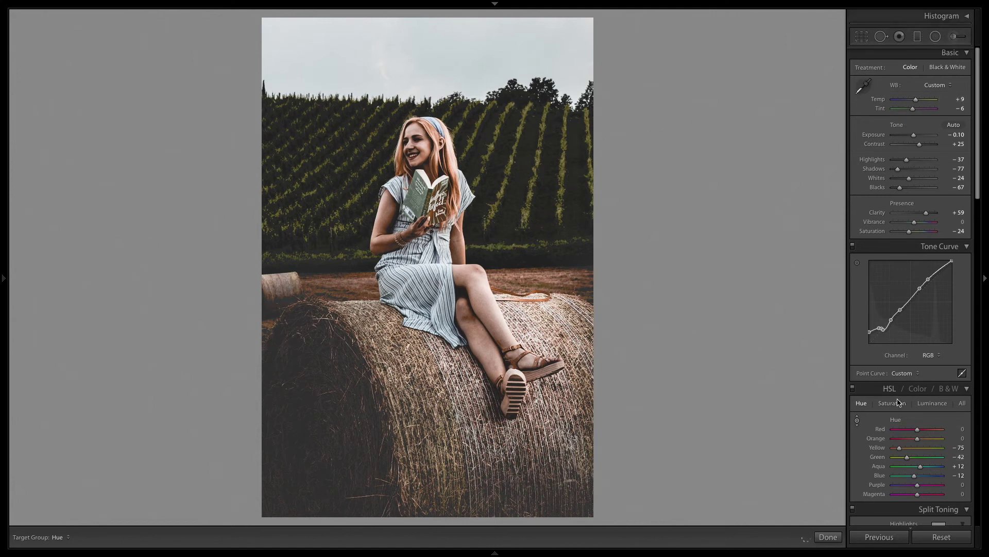
Add a subtle dark post-crop vignette in Highlight Priority style with Amount -8 and check it on the whole photo
scroll(894, 389, down, 4)
scroll(894, 389, down, 10)
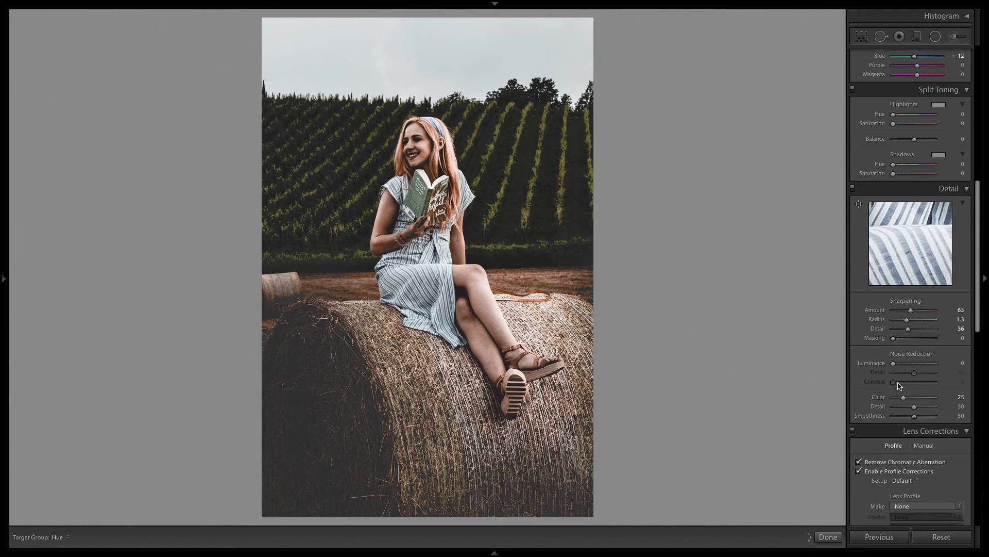
scroll(899, 386, down, 12)
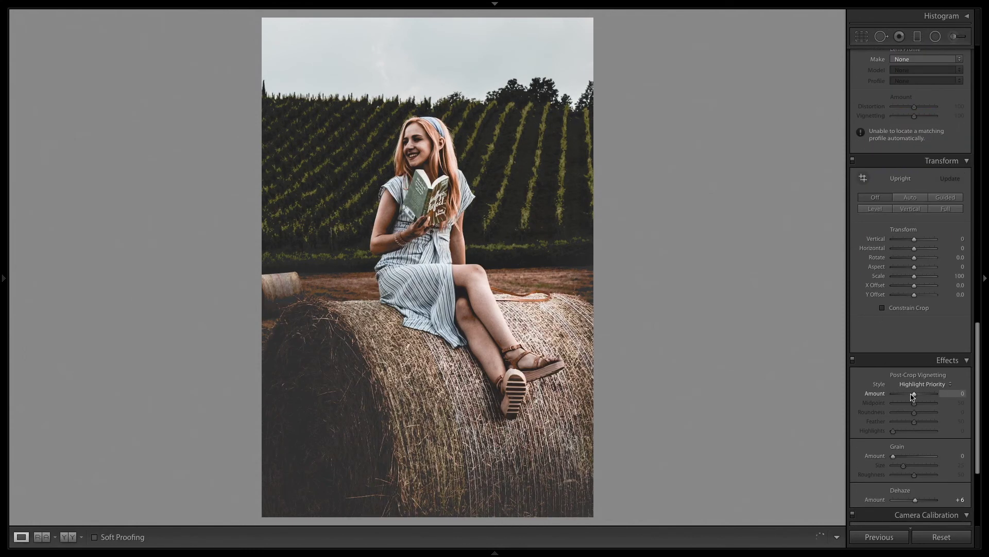
drag(915, 396, 911, 398)
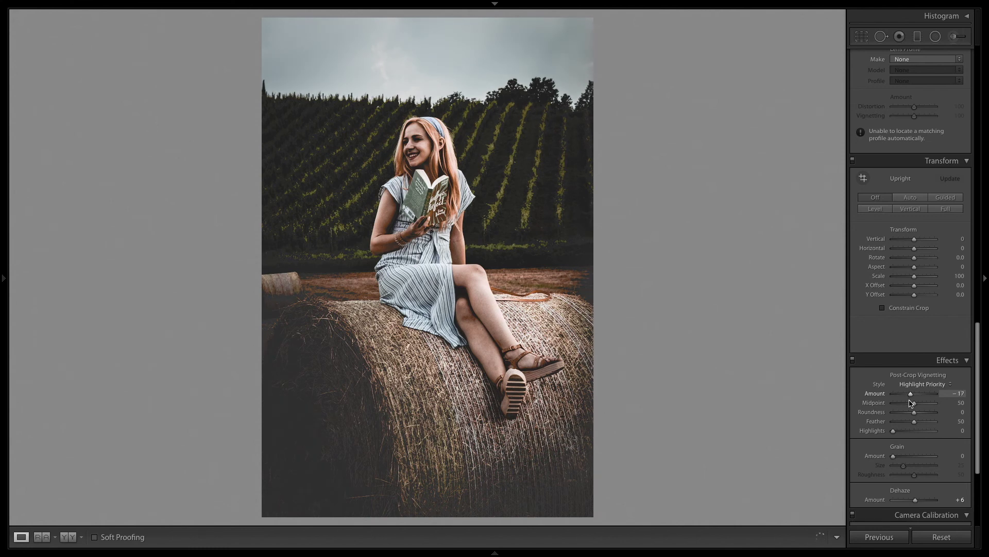
mouse_move(910, 400)
mouse_down()
mouse_move(912, 411)
mouse_move(912, 395)
mouse_up()
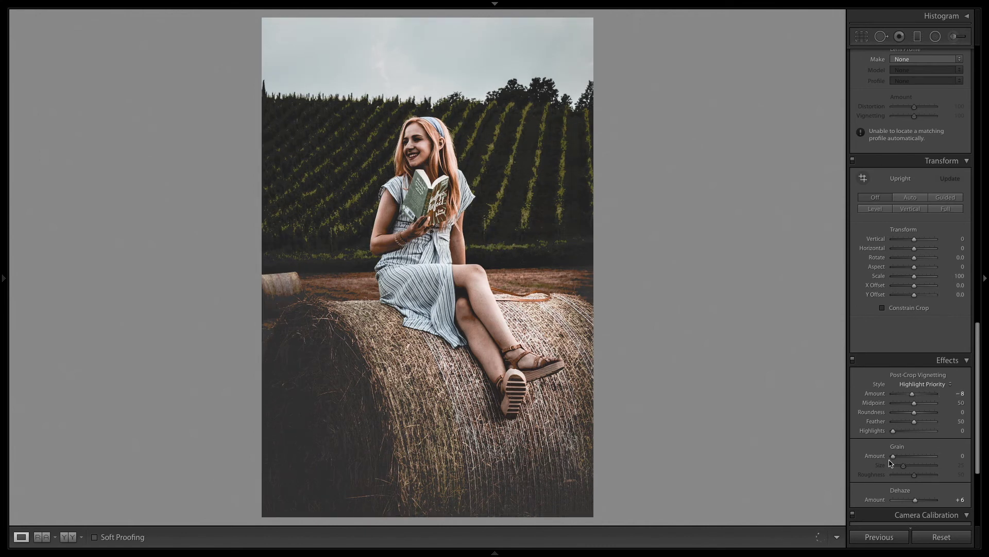
click(404, 121)
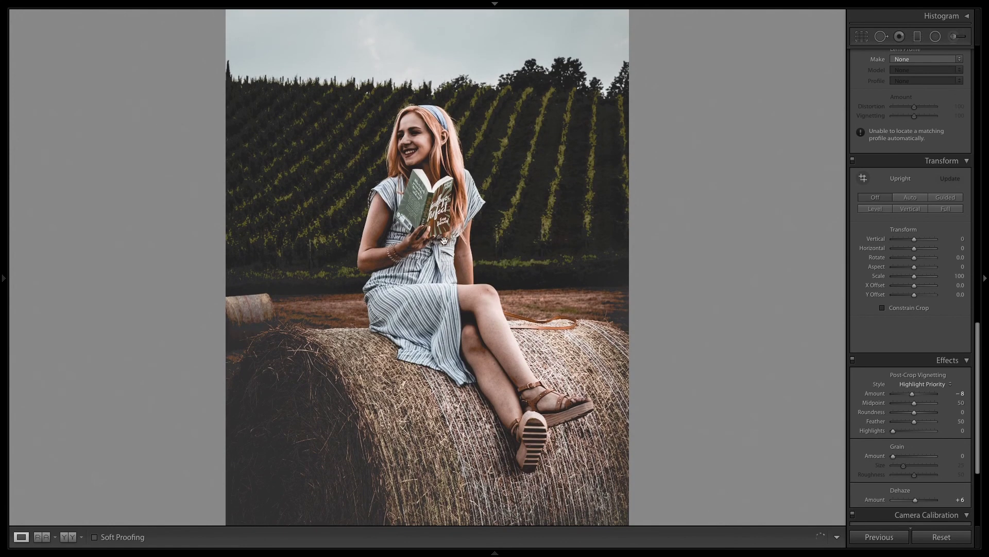
click(483, 249)
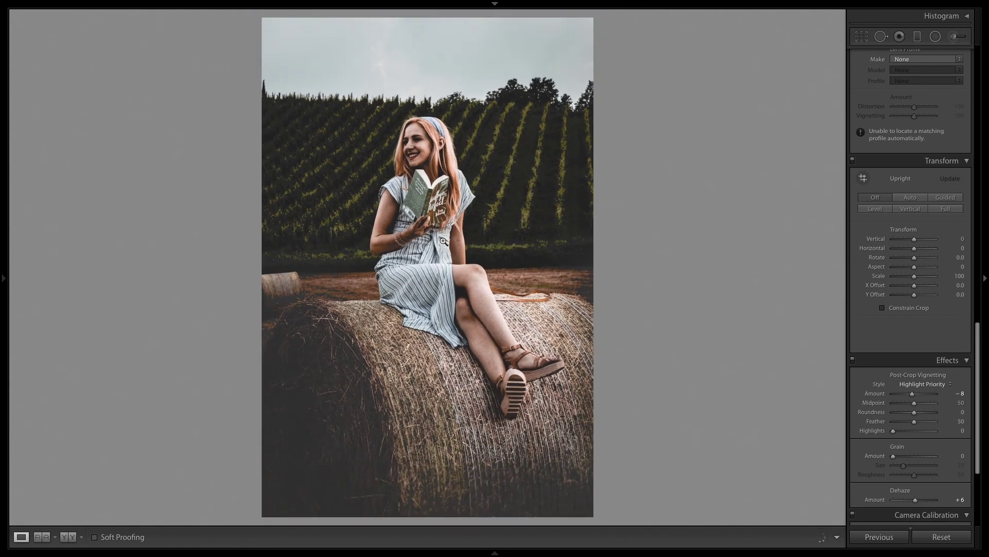